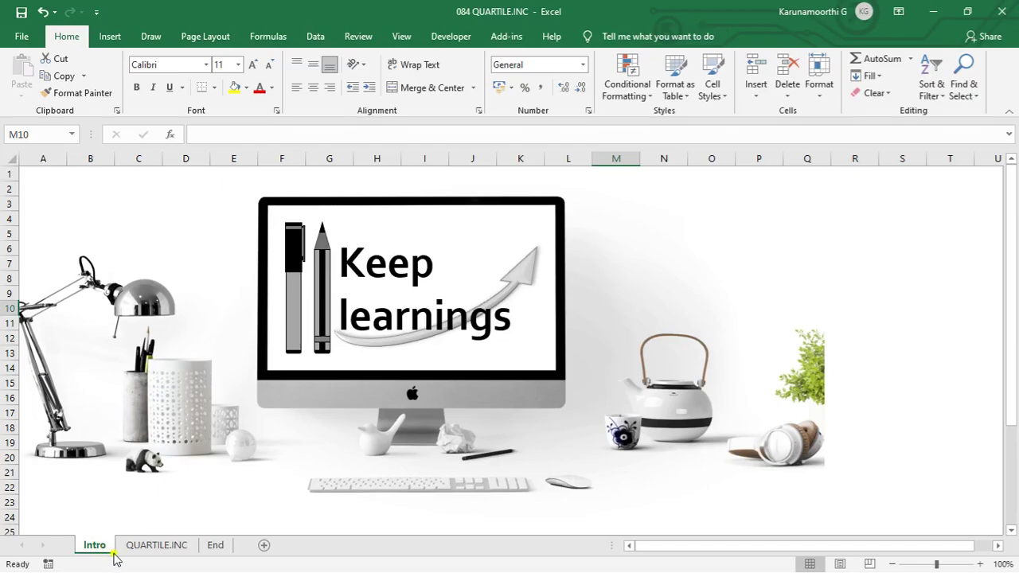
# Switch to the QUARTILE.INC worksheet with the monthly Data and quartile tables.
pyautogui.click(174, 549)
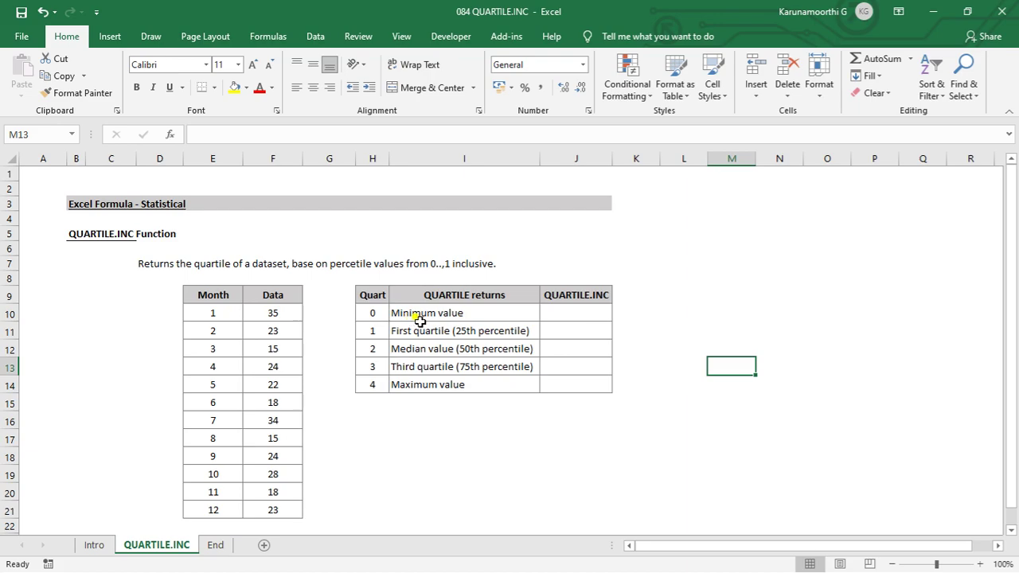
# Enter =QUARTILE.INC($F$10:$F$21,H10) in J10, returning 15 for quartile 0.
pyautogui.click(554, 313)
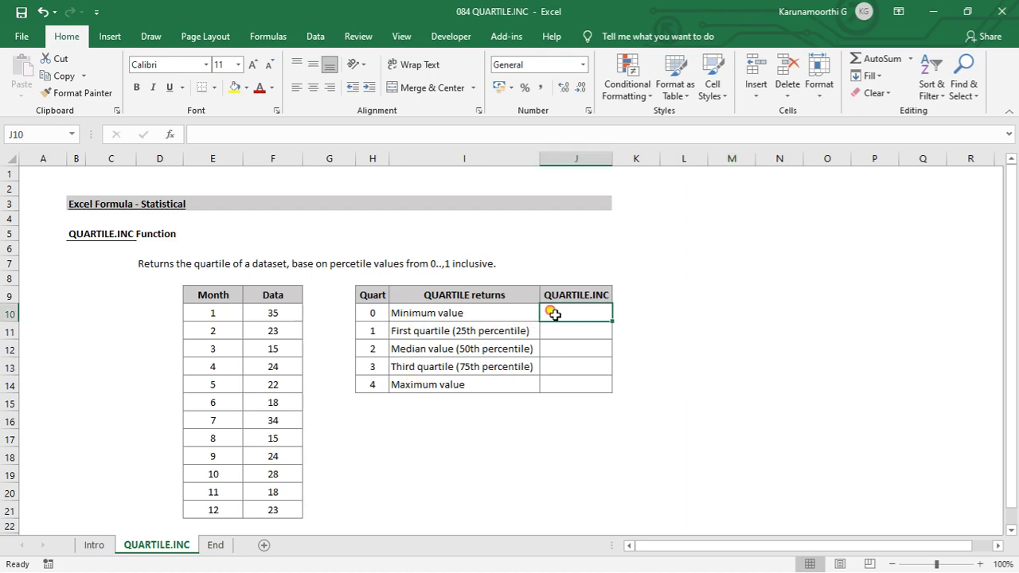
pyautogui.write('=')
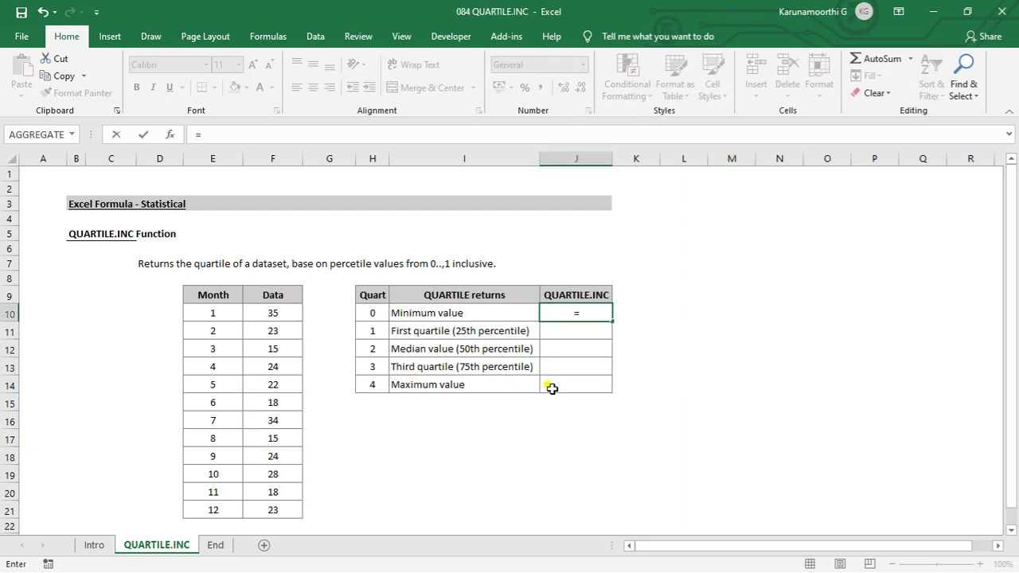
pyautogui.write('qu')
pyautogui.press('Down')
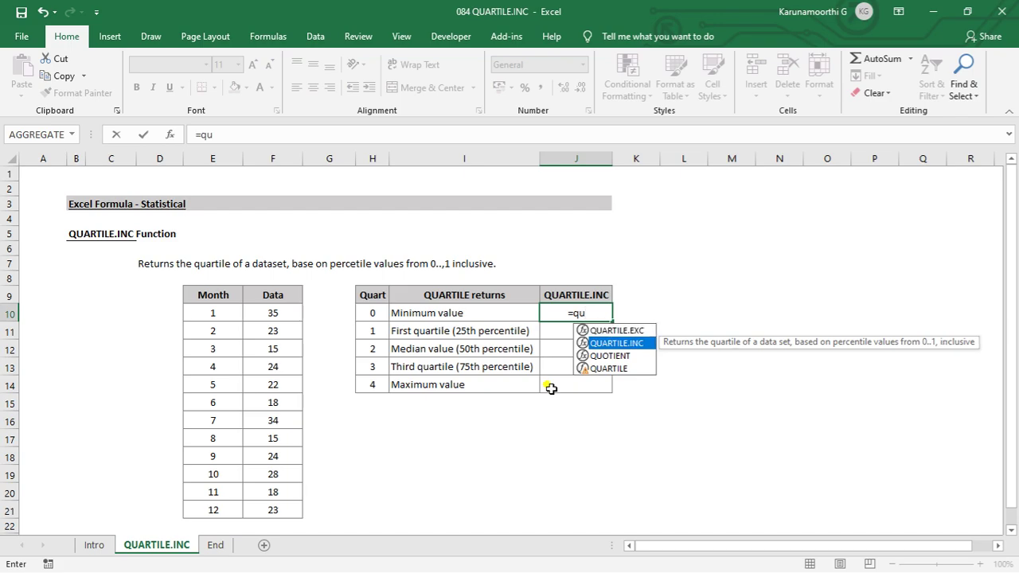
pyautogui.press('Tab')
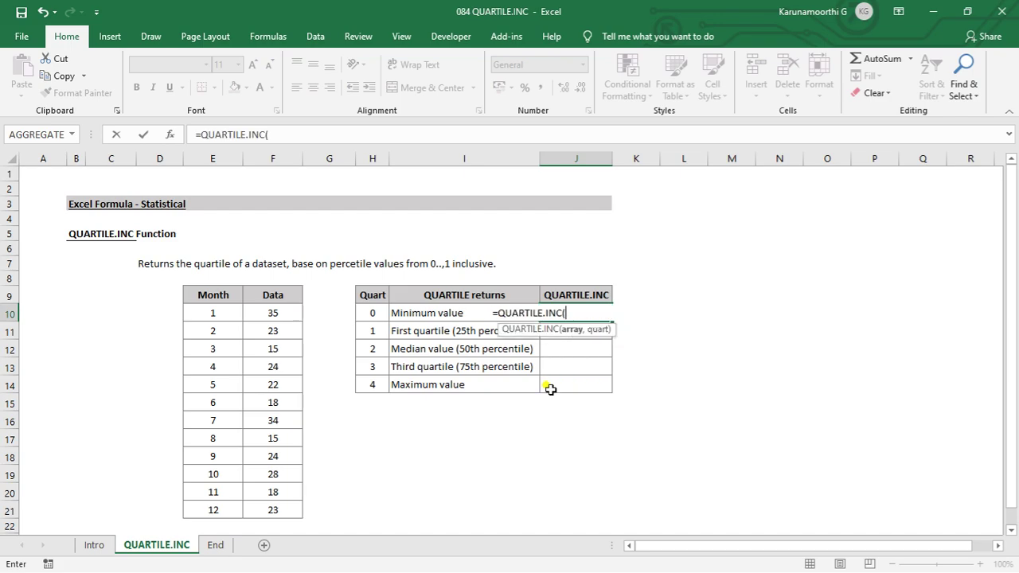
pyautogui.moveTo(285, 315); pyautogui.dragTo(283, 502)
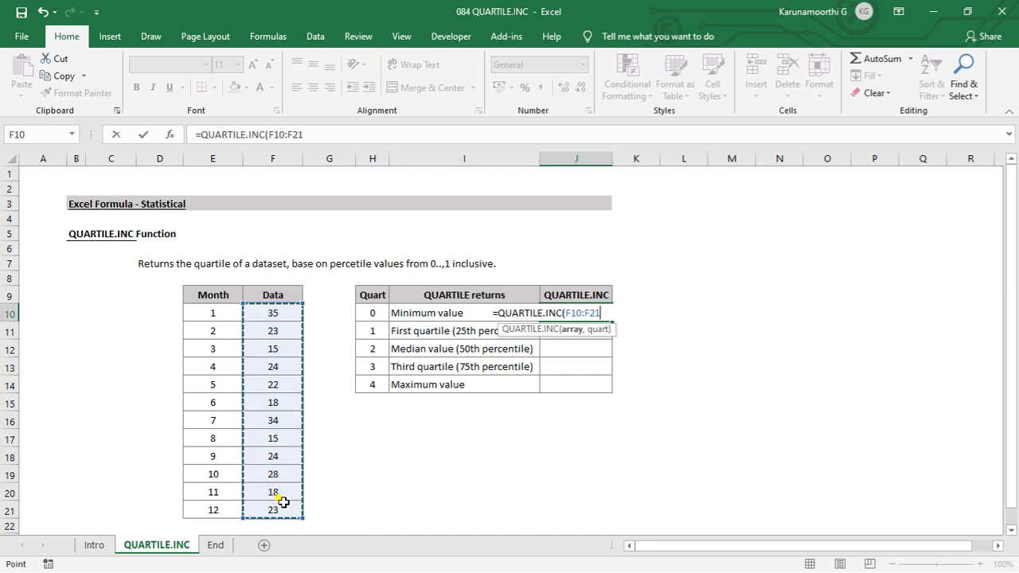
pyautogui.press('F4')
pyautogui.write('$F$21,')
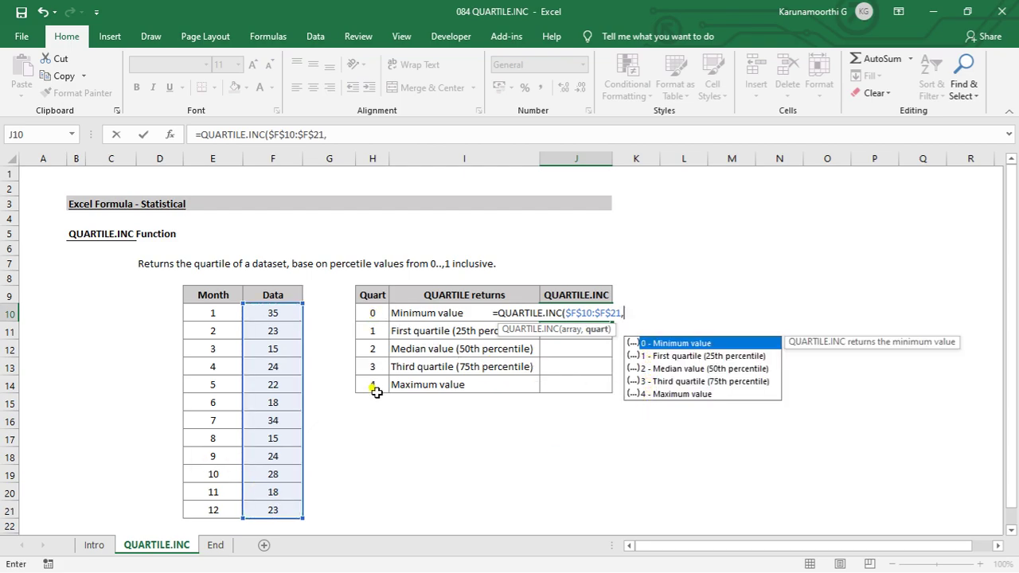
pyautogui.click(377, 313)
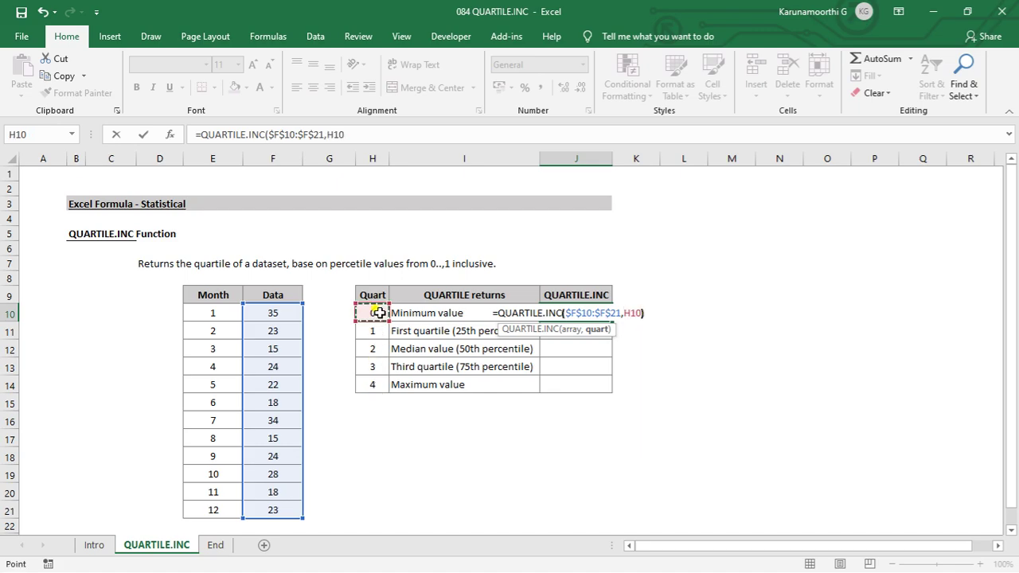
pyautogui.press('Return')
pyautogui.click(602, 317)
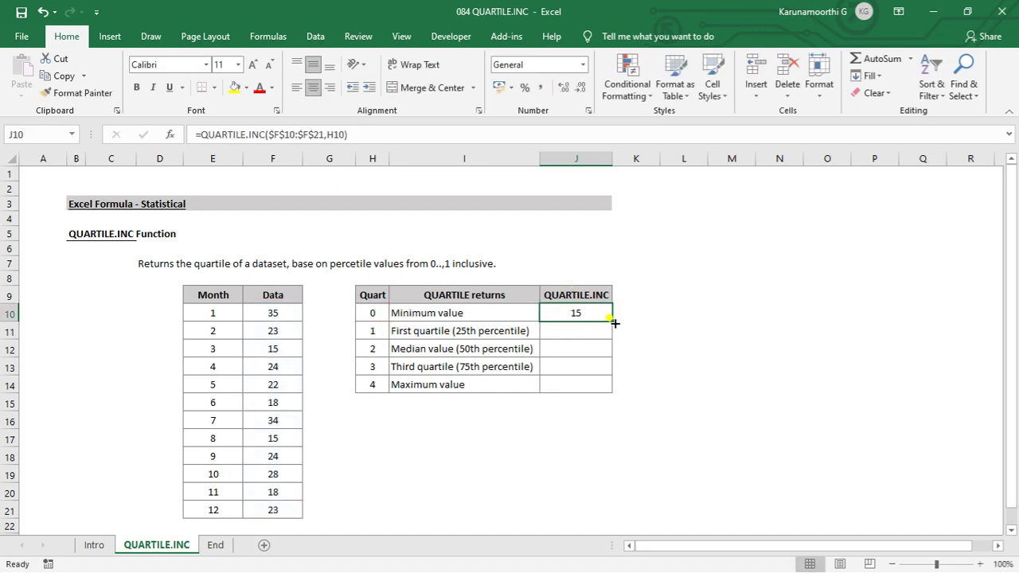
# Fill the J10 formula down to J14 (18, 23, 25, 35) and select J9:J14.
pyautogui.moveTo(615, 322); pyautogui.dragTo(604, 385)
pyautogui.click(693, 329)
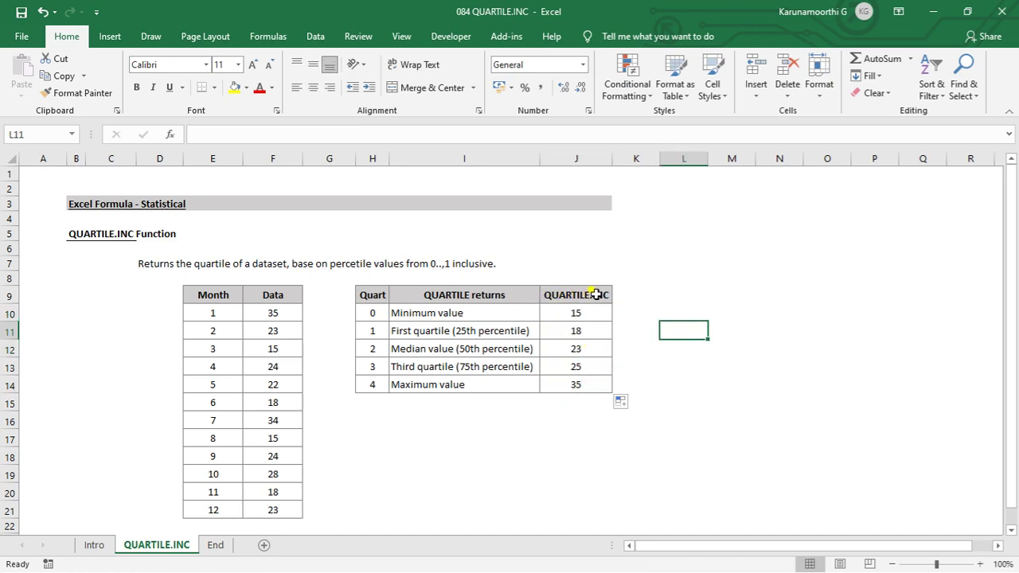
pyautogui.moveTo(596, 294); pyautogui.dragTo(590, 383)
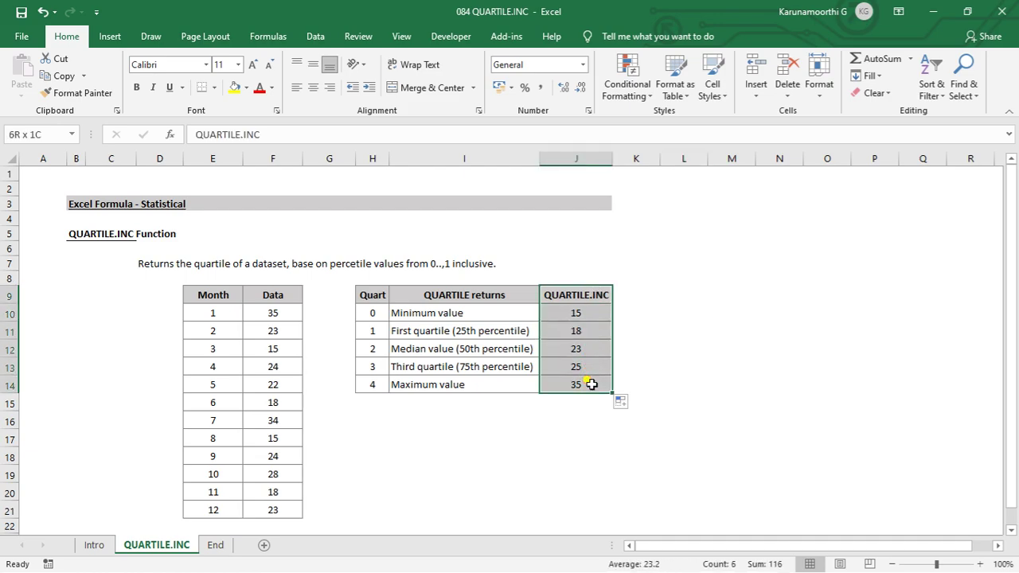
# Copy the QUARTILE.INC column's formatting onto K9:K14 and widen column K.
pyautogui.click(673, 295)
pyautogui.moveTo(597, 295); pyautogui.dragTo(596, 382)
pyautogui.click(80, 94)
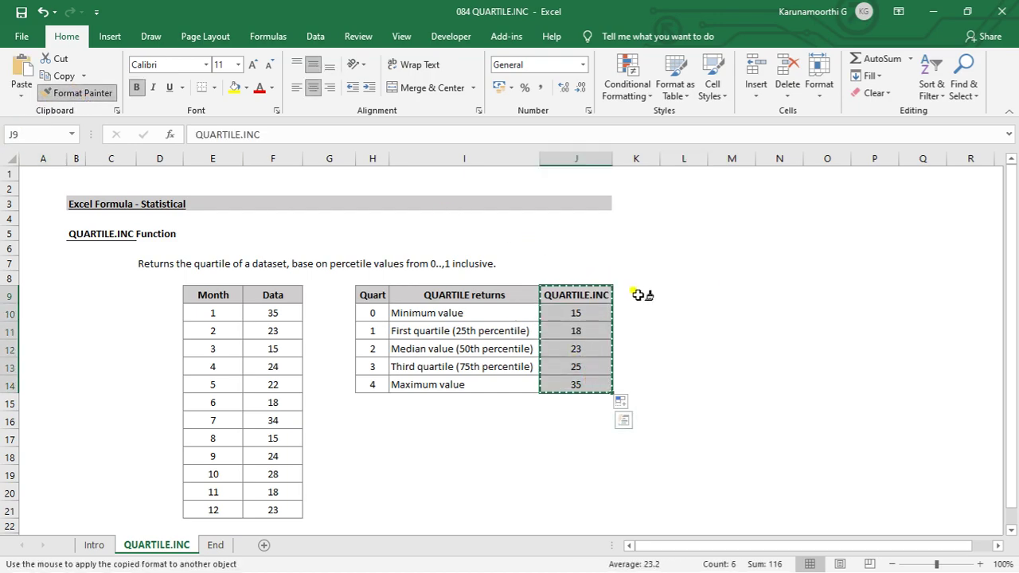
pyautogui.moveTo(633, 301); pyautogui.dragTo(631, 380)
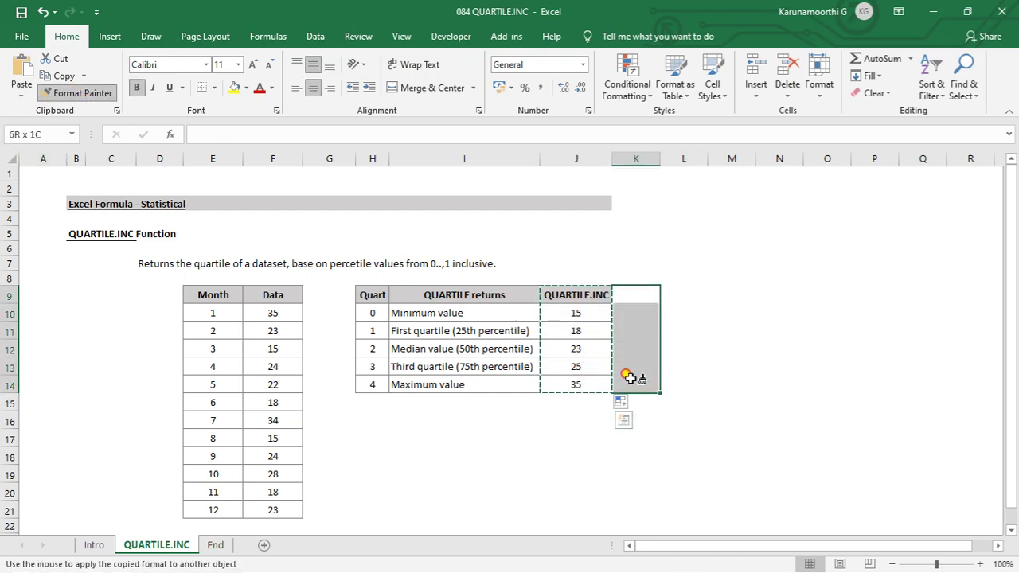
pyautogui.click(712, 266)
pyautogui.moveTo(658, 163); pyautogui.dragTo(671, 163)
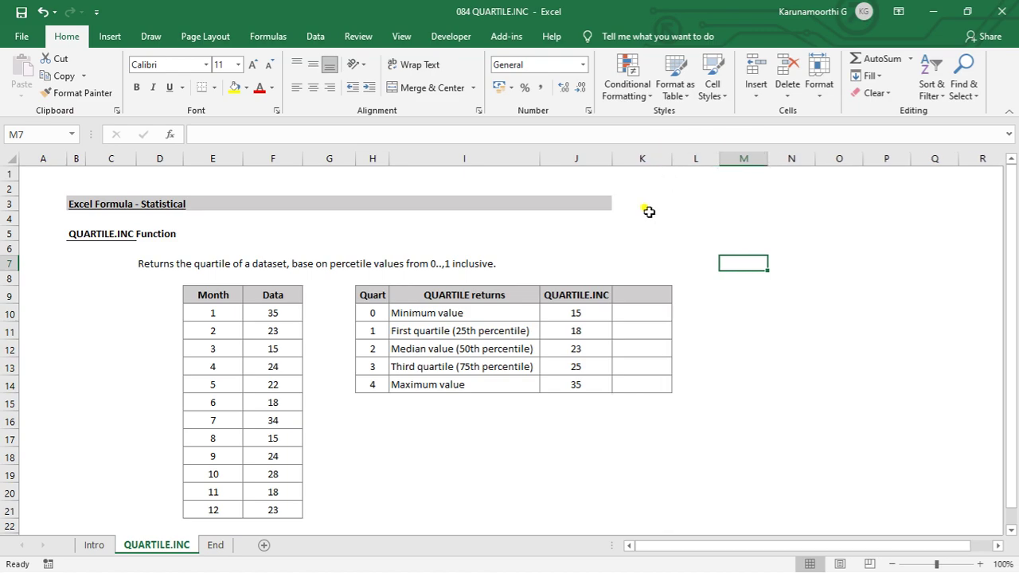
# Copy the word QUARTILE from the J9 heading into K9 as the new heading.
pyautogui.doubleClick(593, 296)
pyautogui.moveTo(593, 296); pyautogui.dragTo(544, 295)
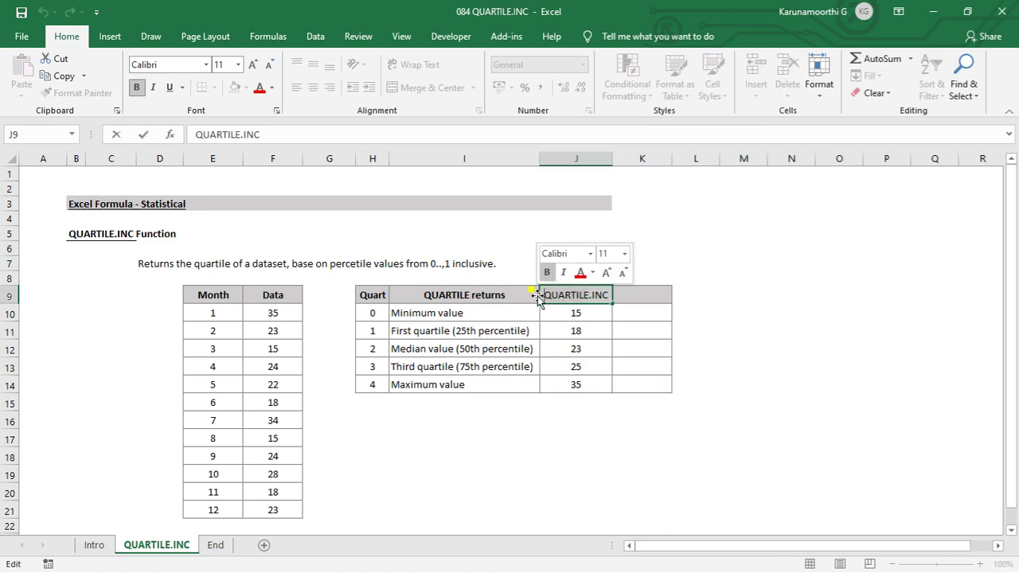
pyautogui.press('Escape')
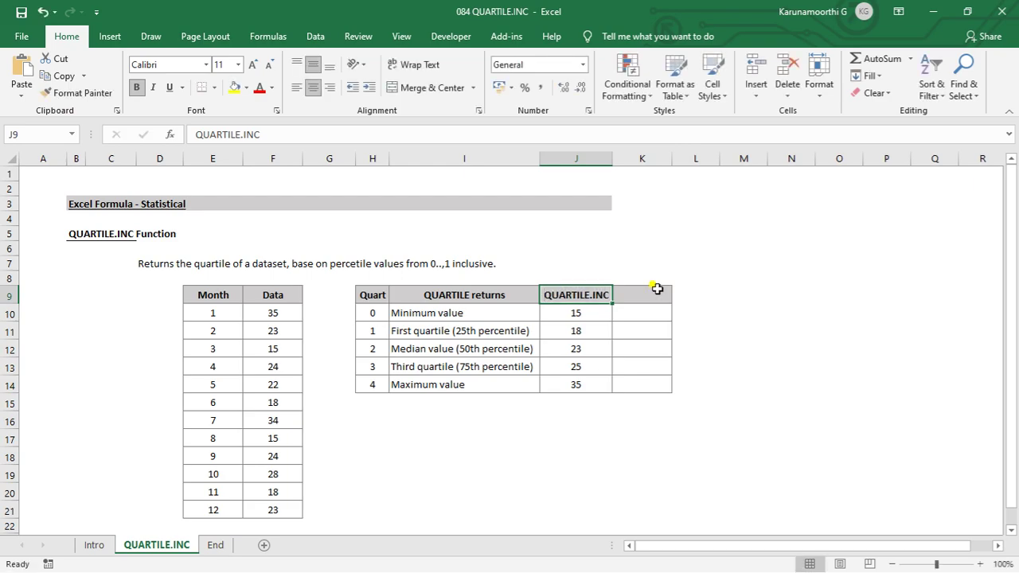
pyautogui.click(656, 292)
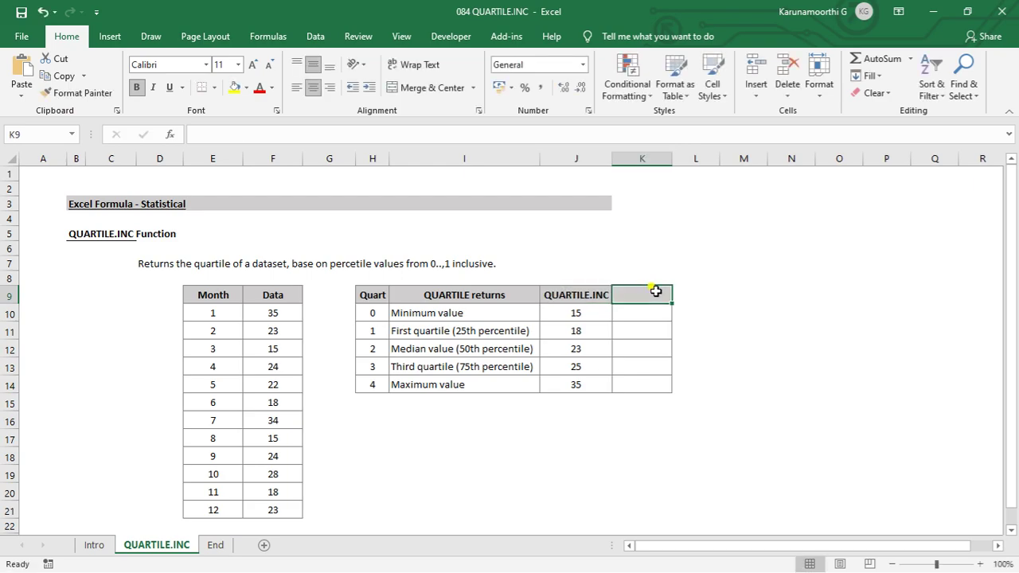
pyautogui.hotkey('ctrl', 'v')
pyautogui.click(626, 311)
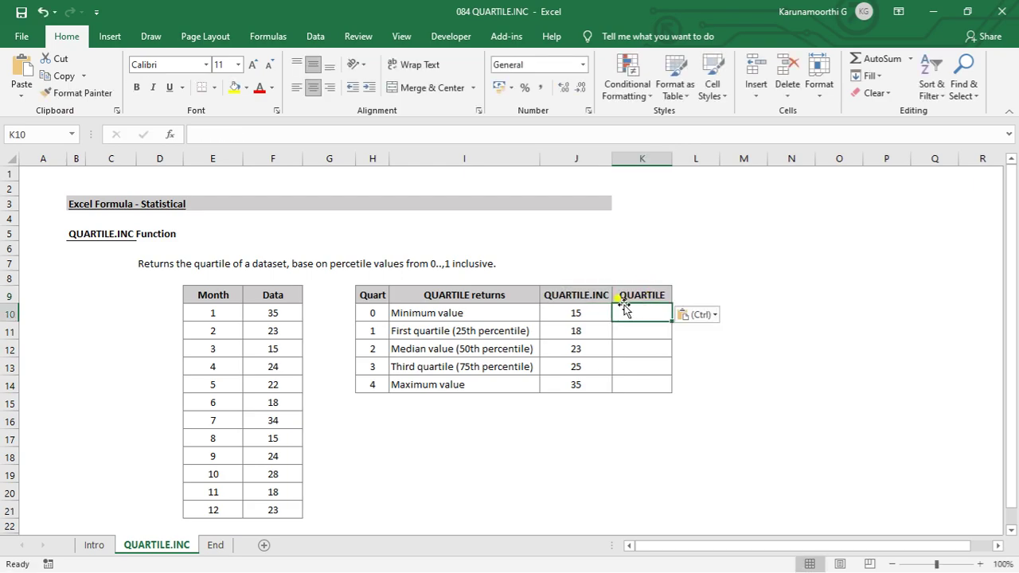
# Build a formula in K10 using the absolute range $F$10:$F$21 and H10 as quart.
pyautogui.write('=QUARTILE')
pyautogui.press('Tab')
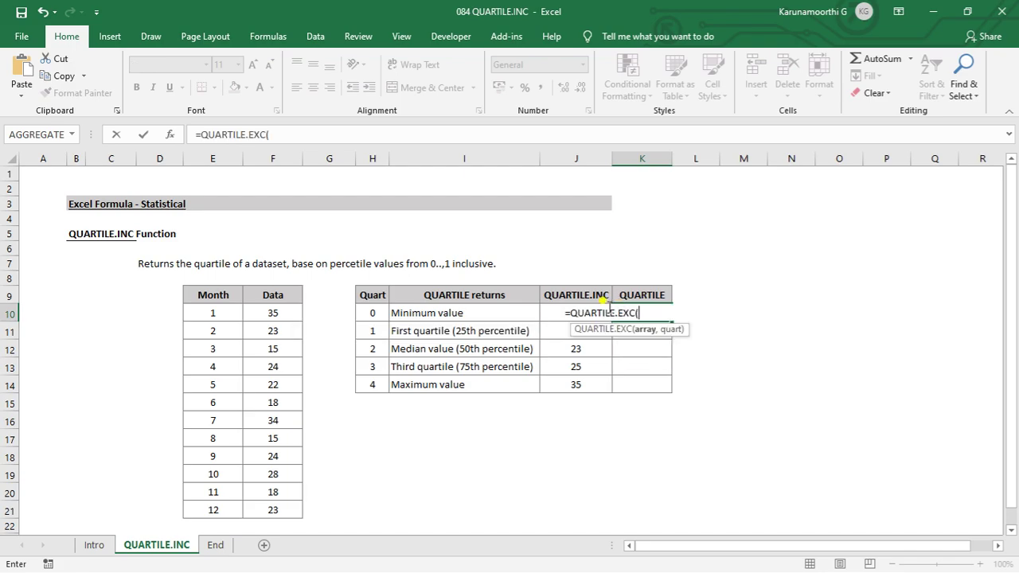
pyautogui.moveTo(273, 313); pyautogui.dragTo(269, 511)
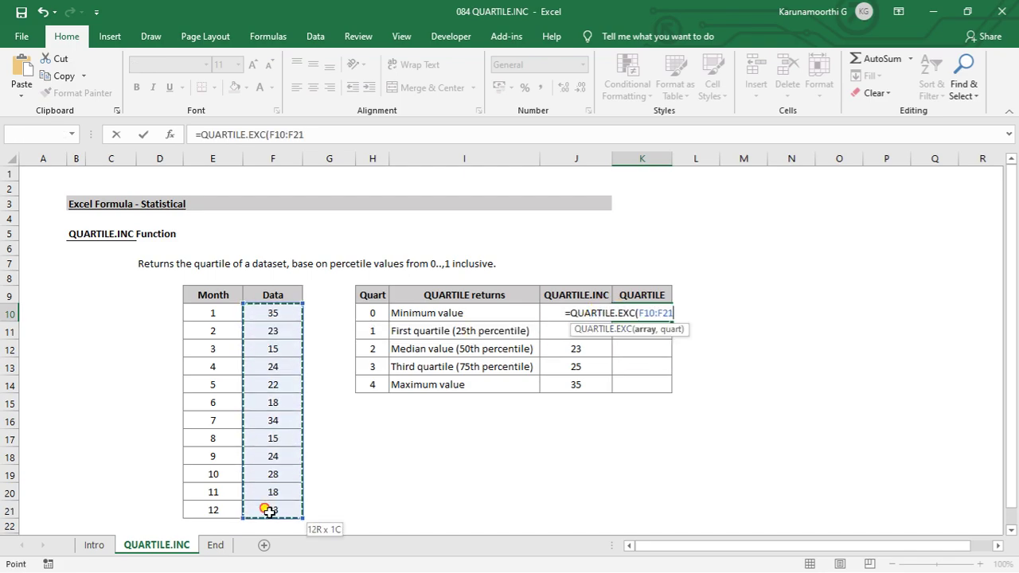
pyautogui.press('F4')
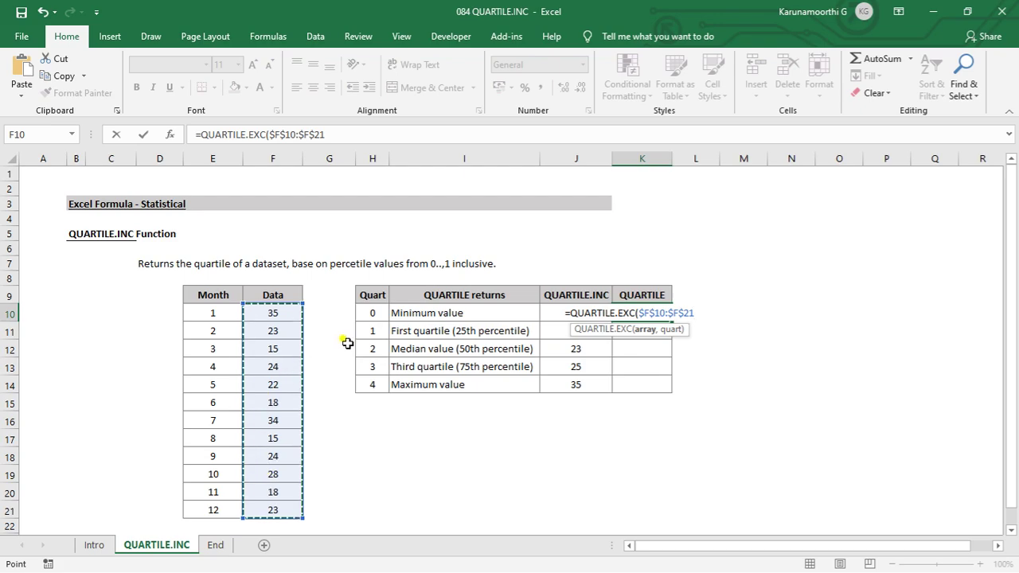
pyautogui.click(371, 314)
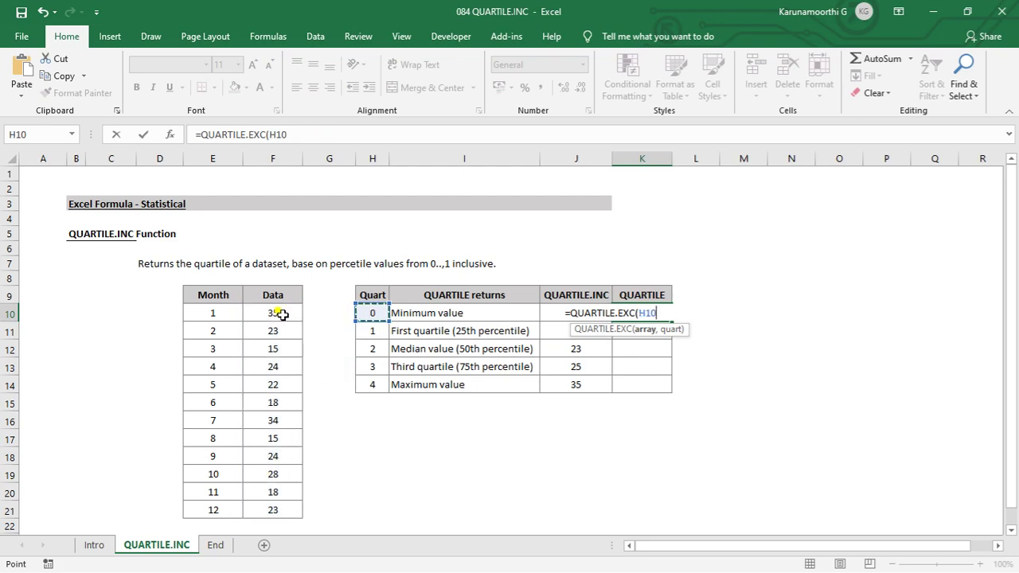
pyautogui.moveTo(282, 315); pyautogui.dragTo(291, 503)
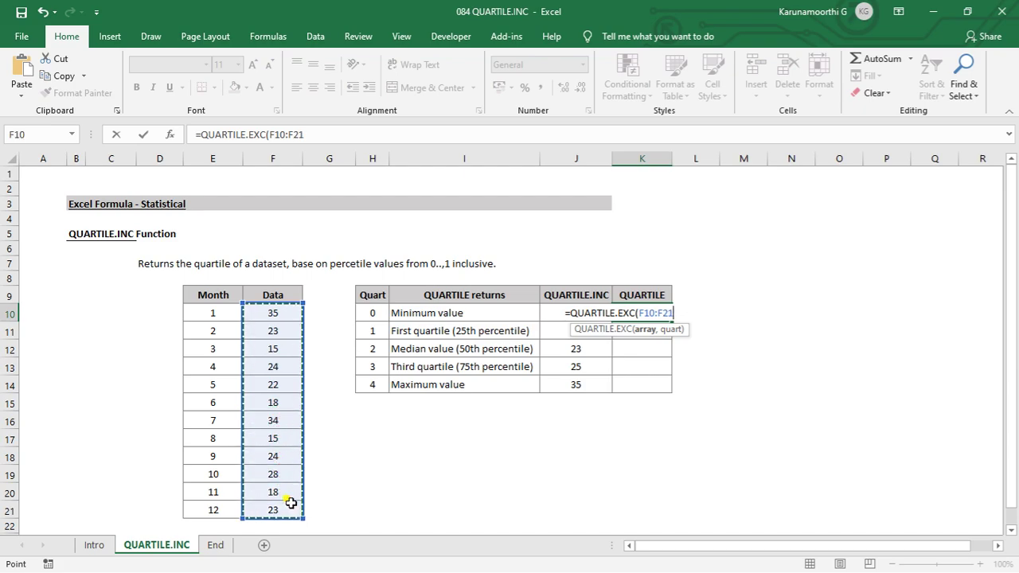
pyautogui.press('F4')
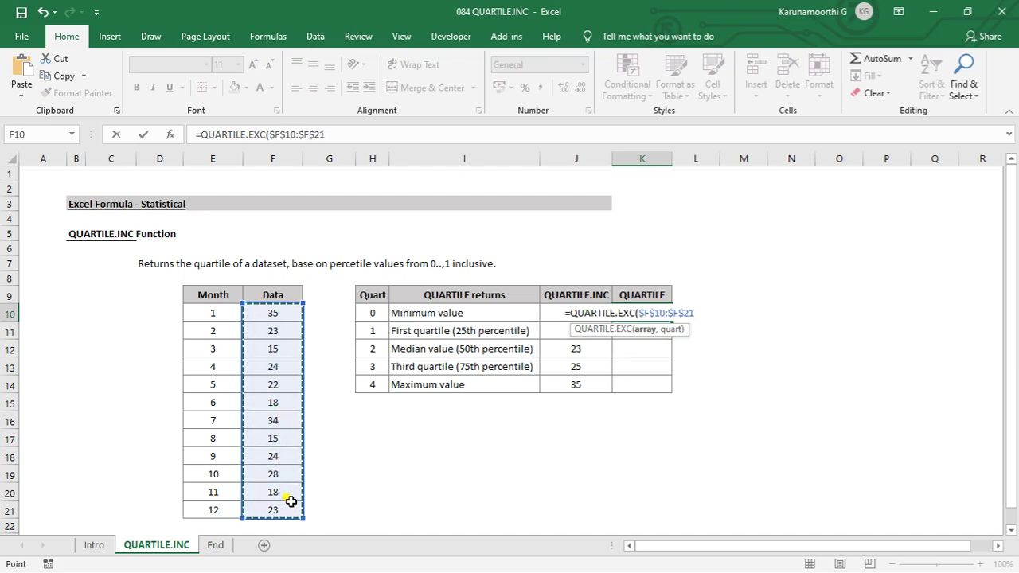
pyautogui.write(',')
pyautogui.click(374, 313)
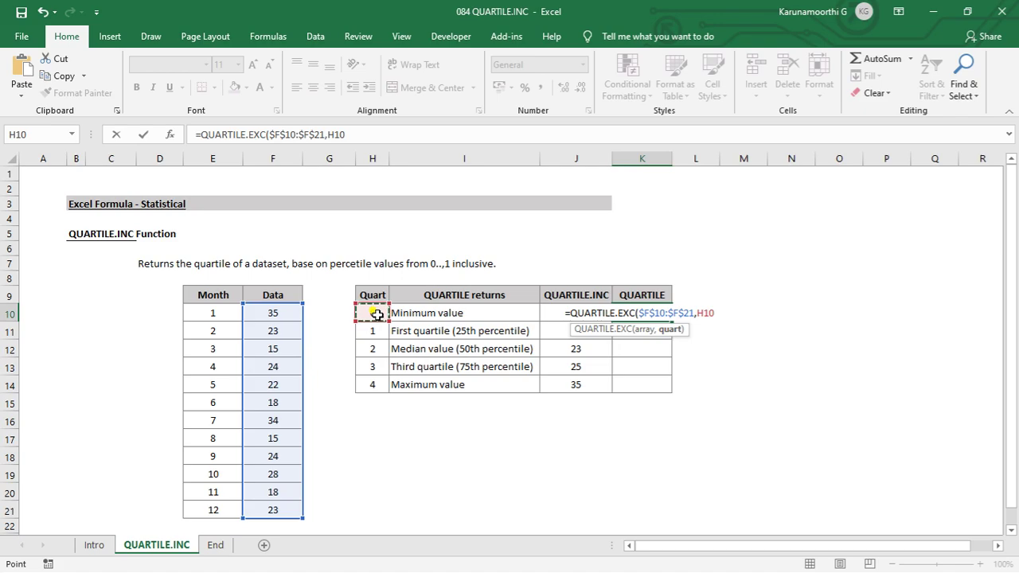
# Correct the function name to QUARTILE, close the bracket and commit the K10 formula.
pyautogui.click(636, 313)
pyautogui.press('BackSpace')
pyautogui.press('BackSpace')
pyautogui.press('BackSpace')
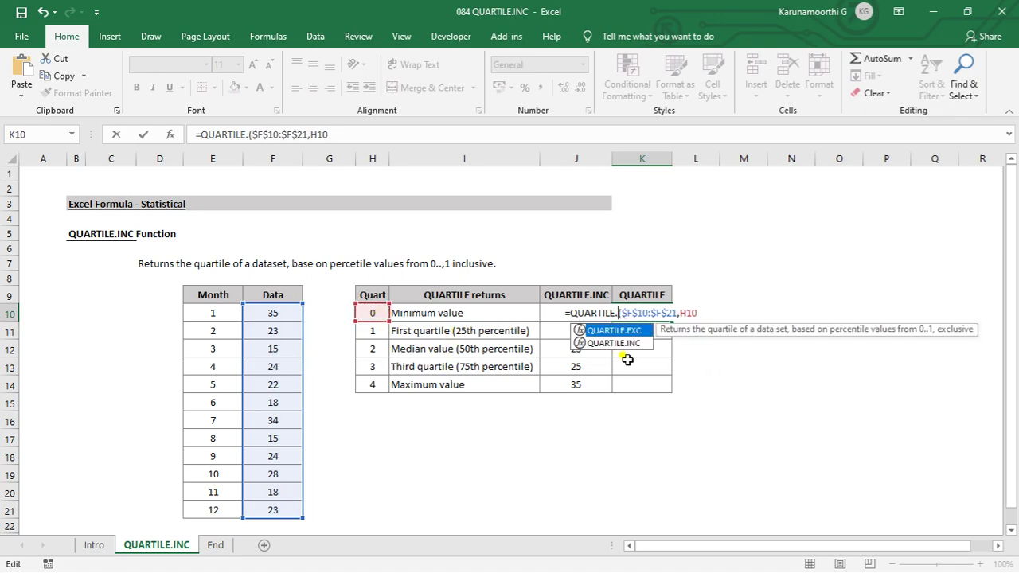
pyautogui.press('BackSpace')
pyautogui.click(709, 309)
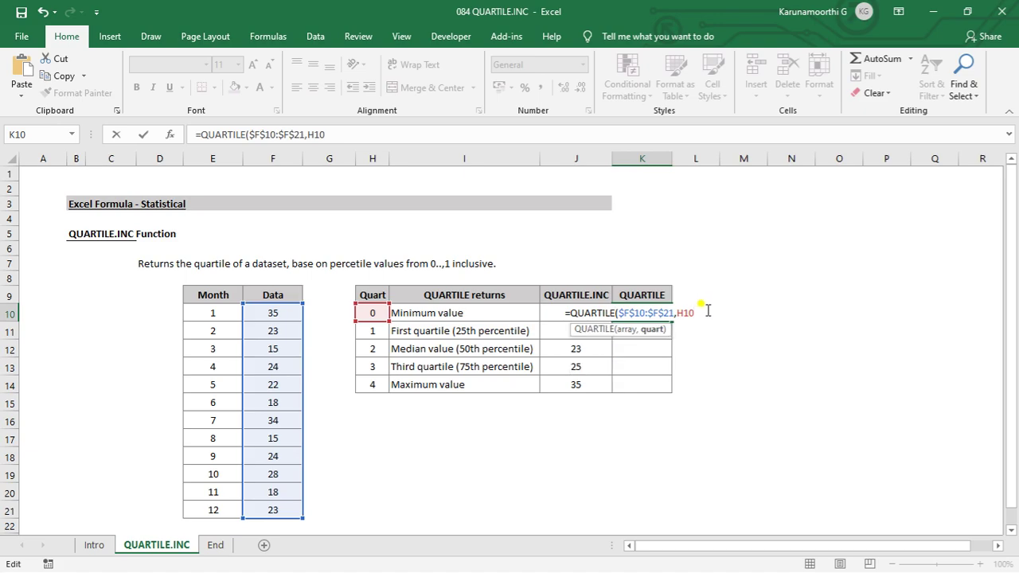
pyautogui.write(')')
pyautogui.press('Return')
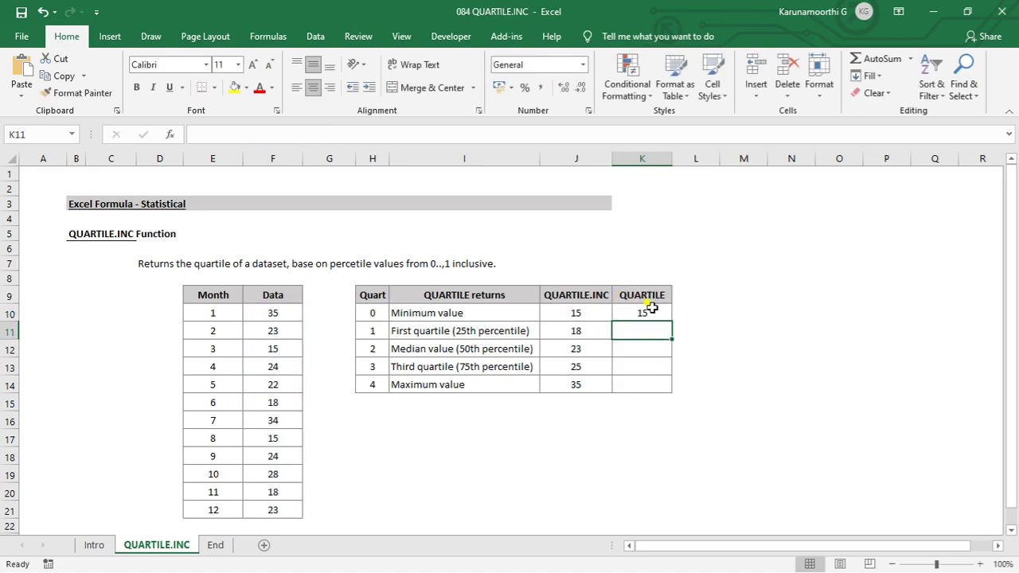
# Fill the K10 formula down to K14, giving 15, 18, 23, 25 and 35.
pyautogui.click(651, 310)
pyautogui.moveTo(671, 322); pyautogui.dragTo(664, 391)
pyautogui.click(749, 369)
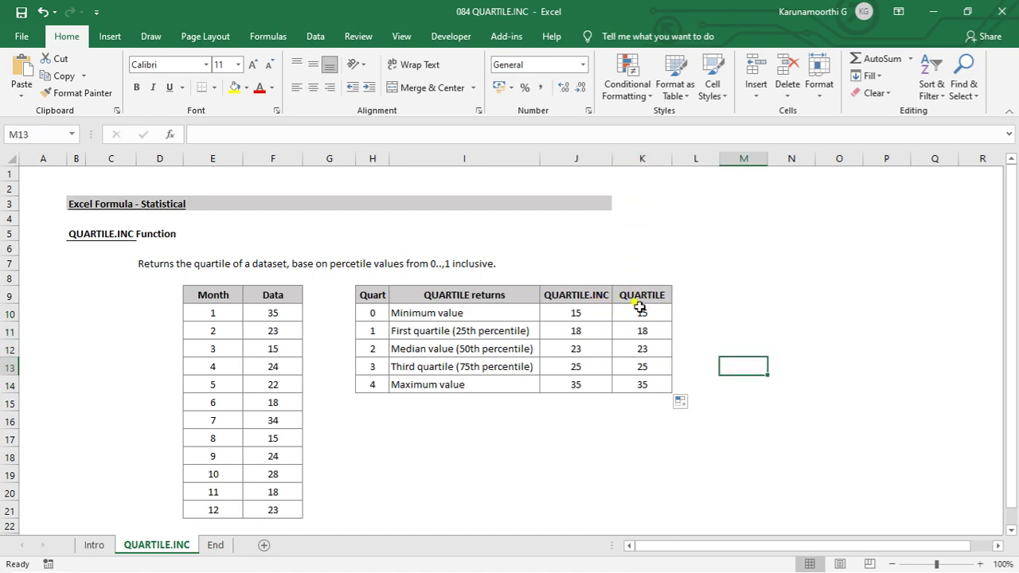
pyautogui.click(644, 158)
# Copy K9:K14 into column L, clear L10:L14, and widen column L.
pyautogui.moveTo(646, 297); pyautogui.dragTo(645, 385)
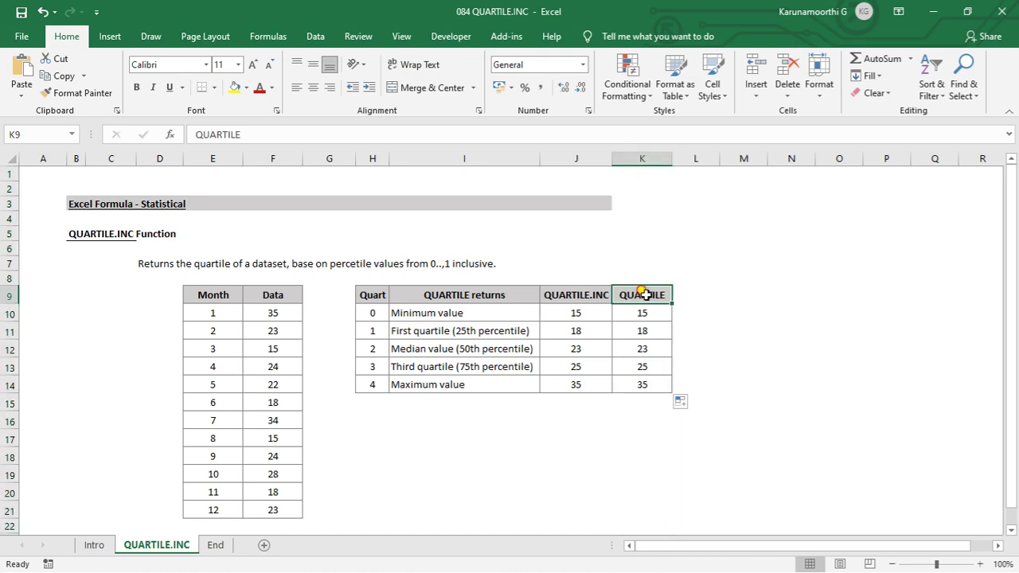
pyautogui.hotkey('ctrl', 'c')
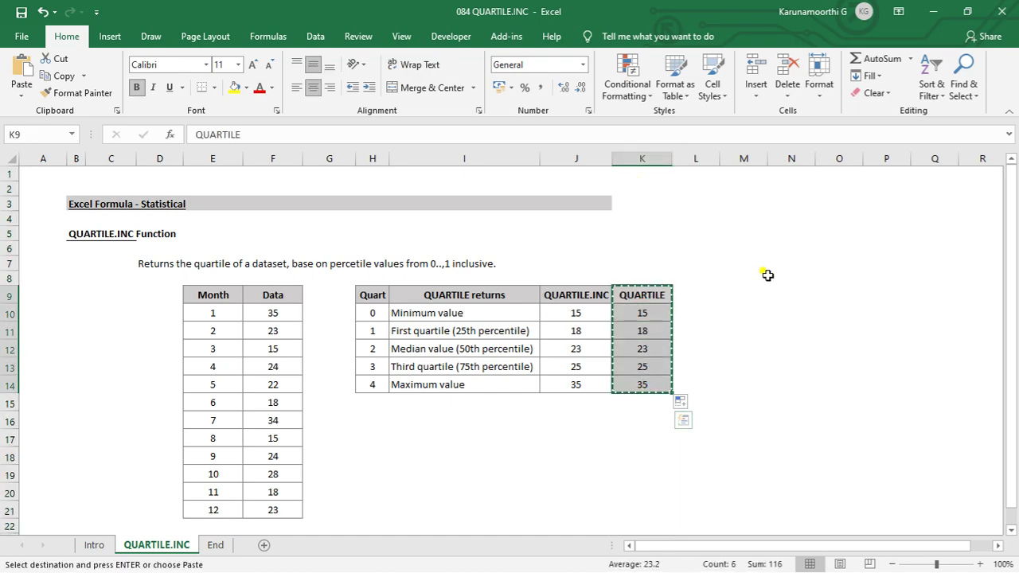
pyautogui.click(692, 295)
pyautogui.hotkey('ctrl', 'v')
pyautogui.click(802, 314)
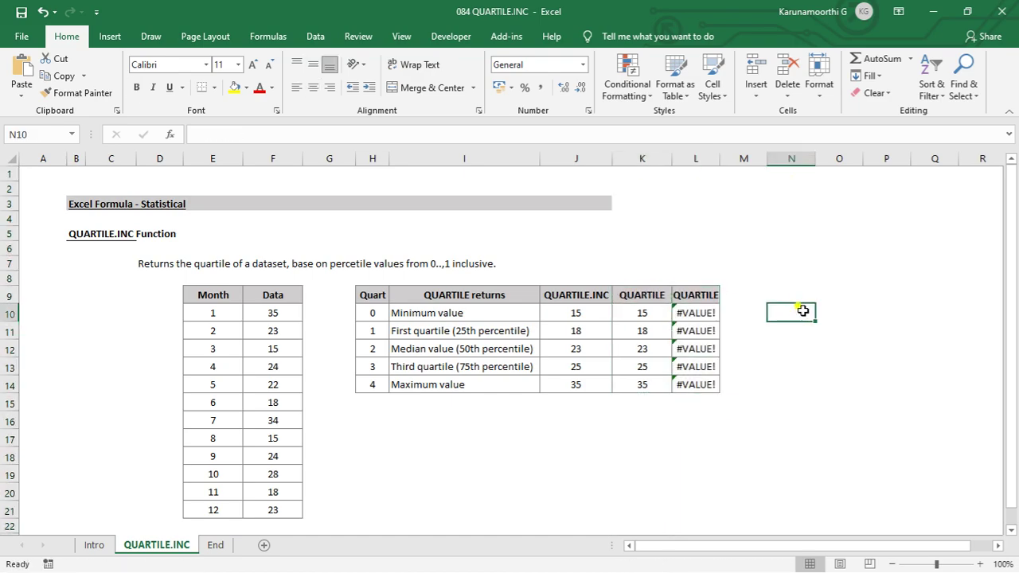
pyautogui.moveTo(701, 312); pyautogui.dragTo(695, 385)
pyautogui.press('Delete')
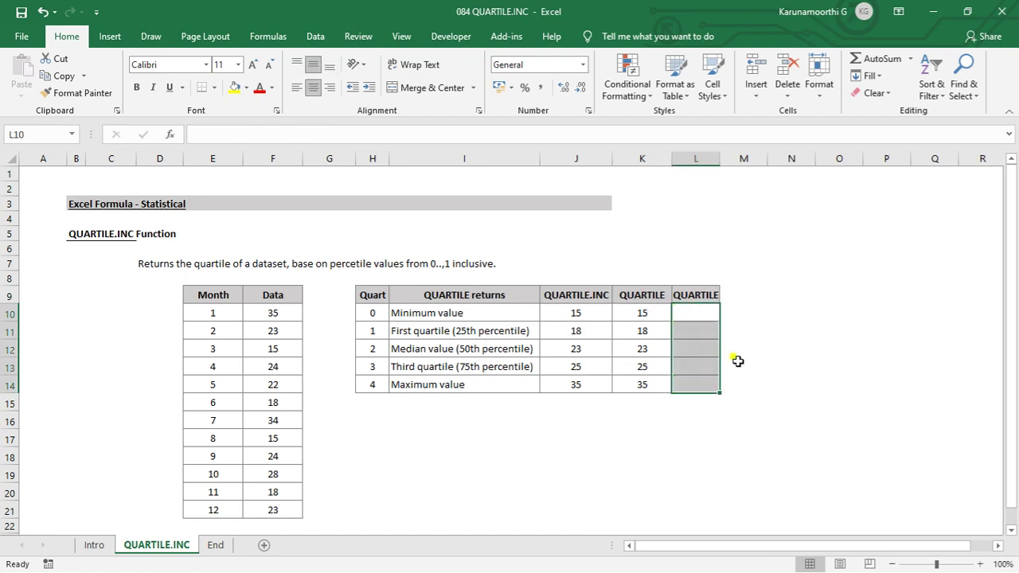
pyautogui.click(789, 349)
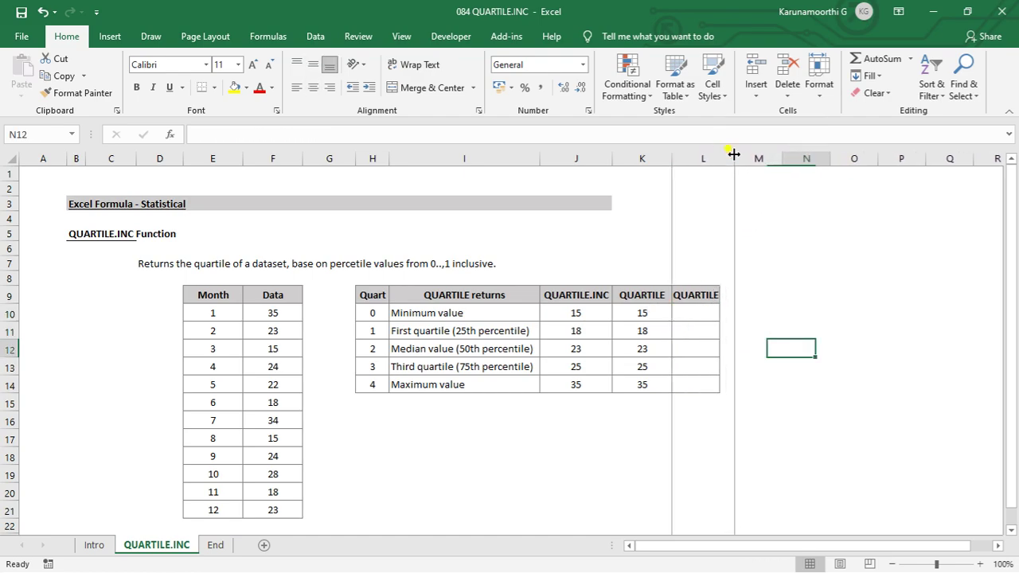
pyautogui.moveTo(721, 160); pyautogui.dragTo(734, 159)
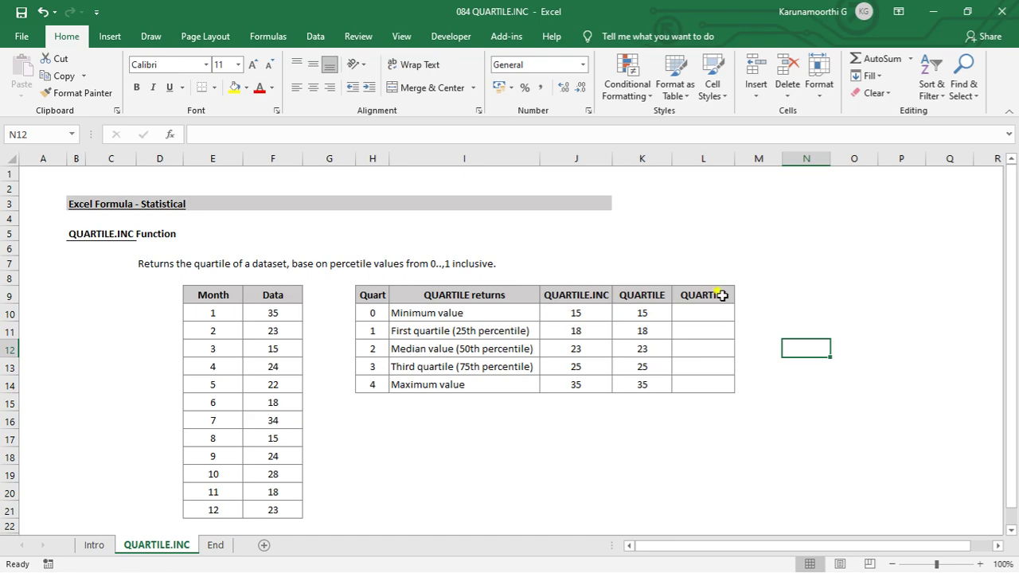
# Rename the L9 heading to QUARTILE.exc and widen column L to fit.
pyautogui.doubleClick(723, 295)
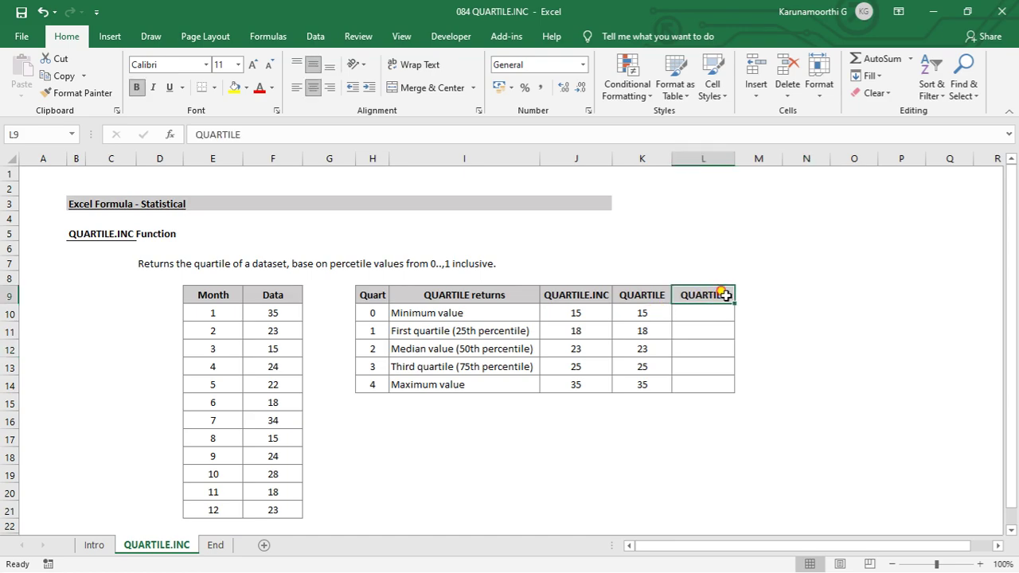
pyautogui.write('.')
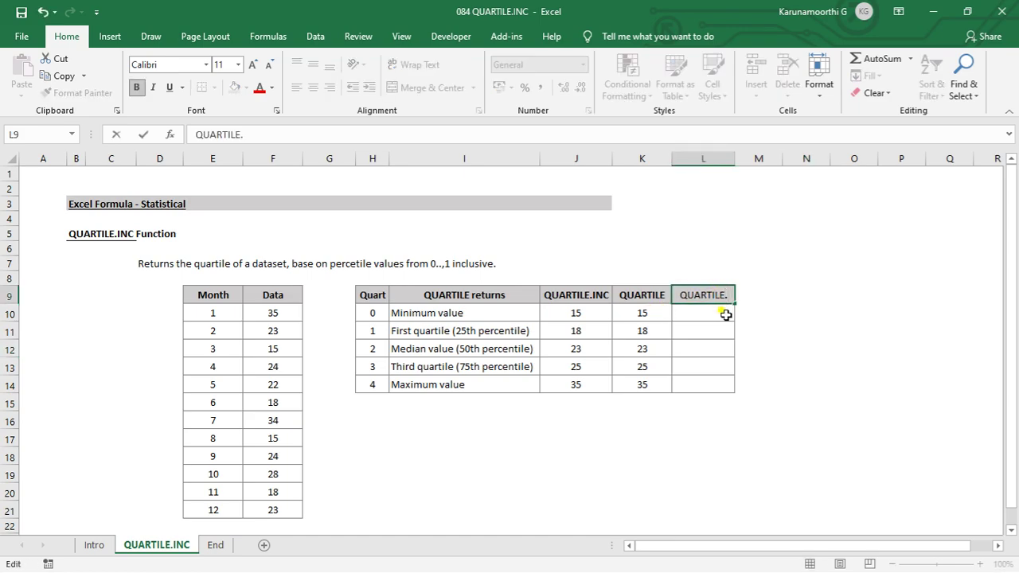
pyautogui.write('exc')
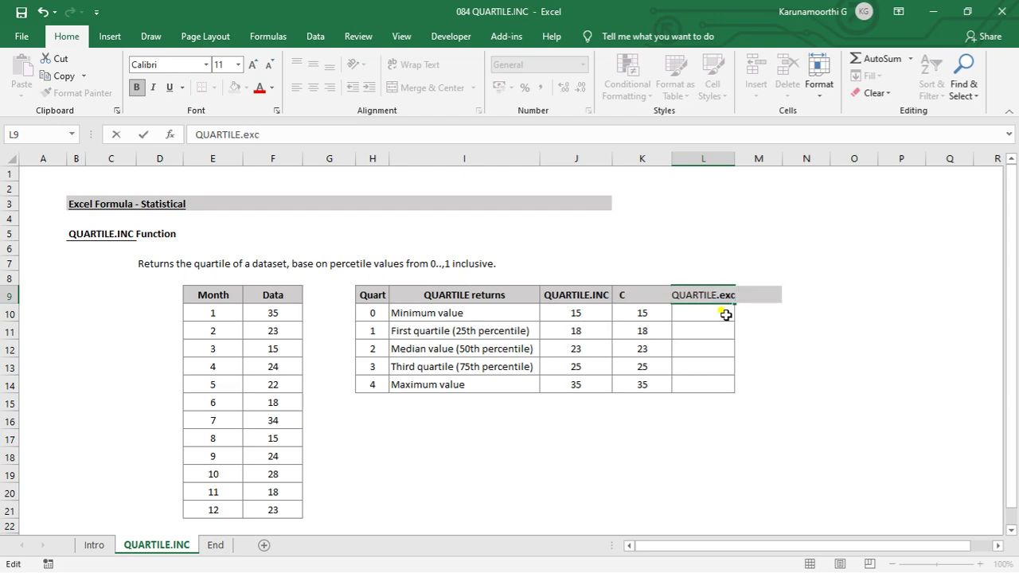
pyautogui.press('Return')
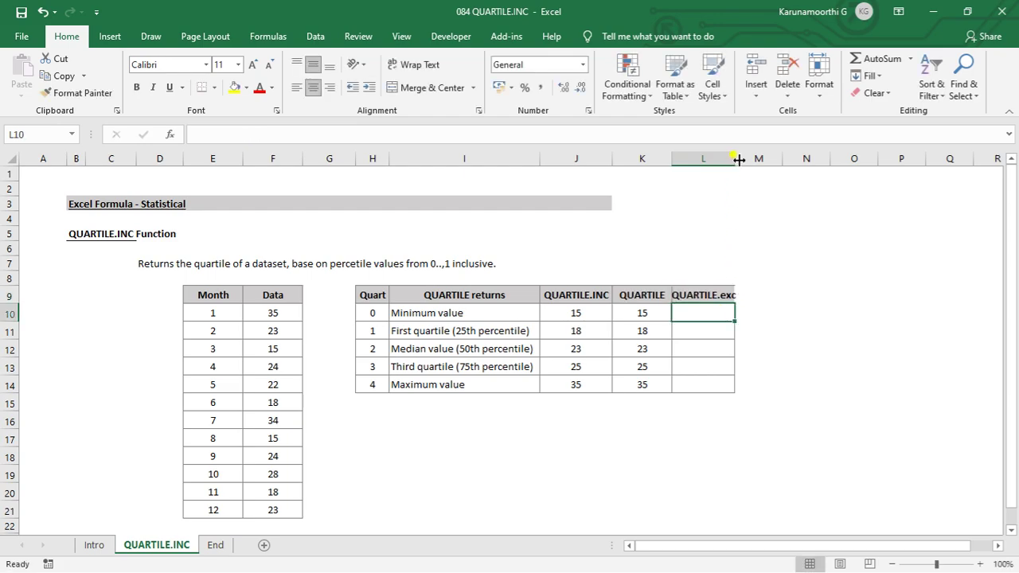
pyautogui.moveTo(735, 159); pyautogui.dragTo(746, 159)
pyautogui.click(778, 296)
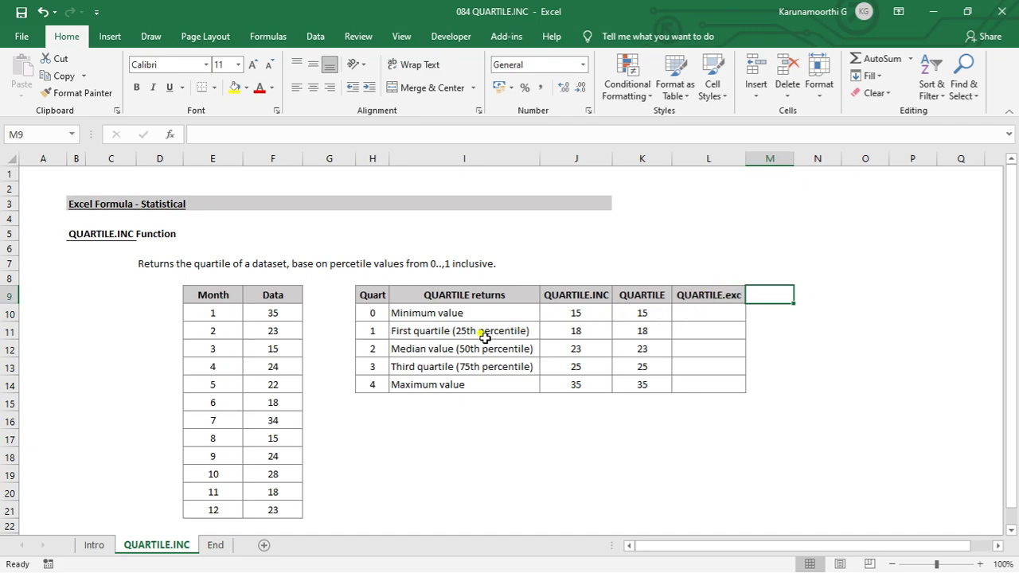
# Copy K10's formula into L10 and change it to QUARTILE.EXC, returning #NUM!
pyautogui.doubleClick(644, 313)
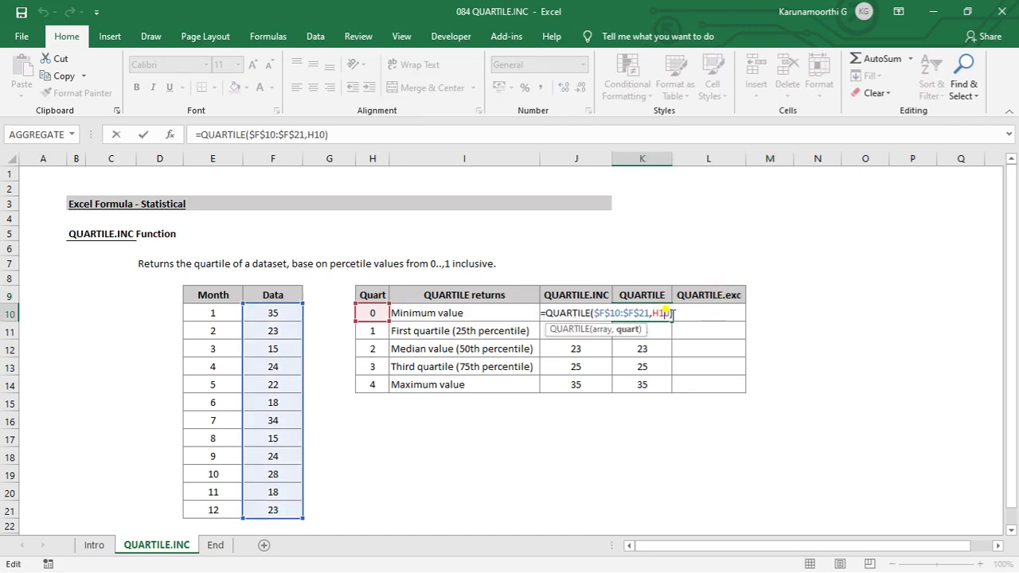
pyautogui.press('Escape')
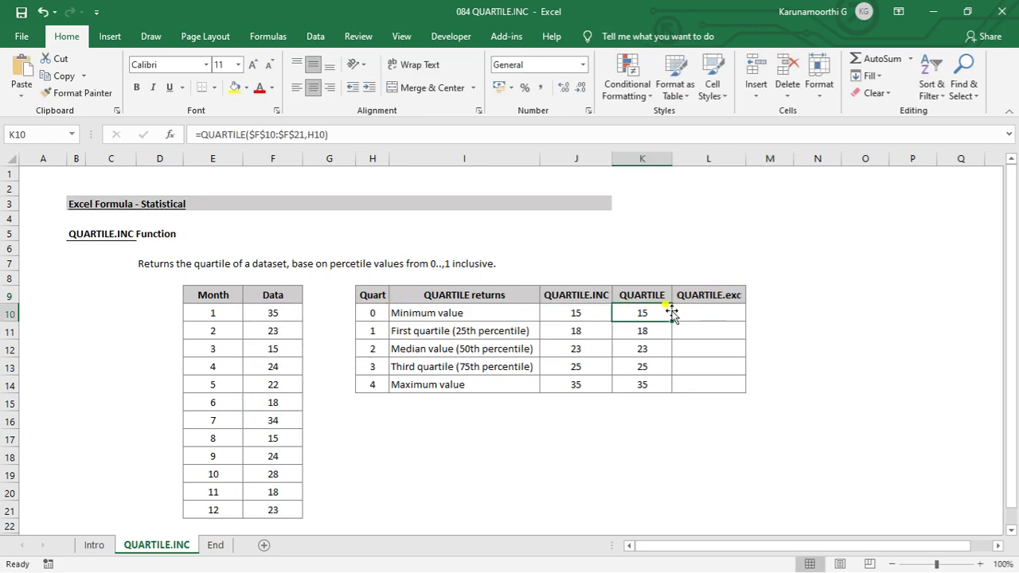
pyautogui.click(706, 312)
pyautogui.hotkey('ctrl', 'v')
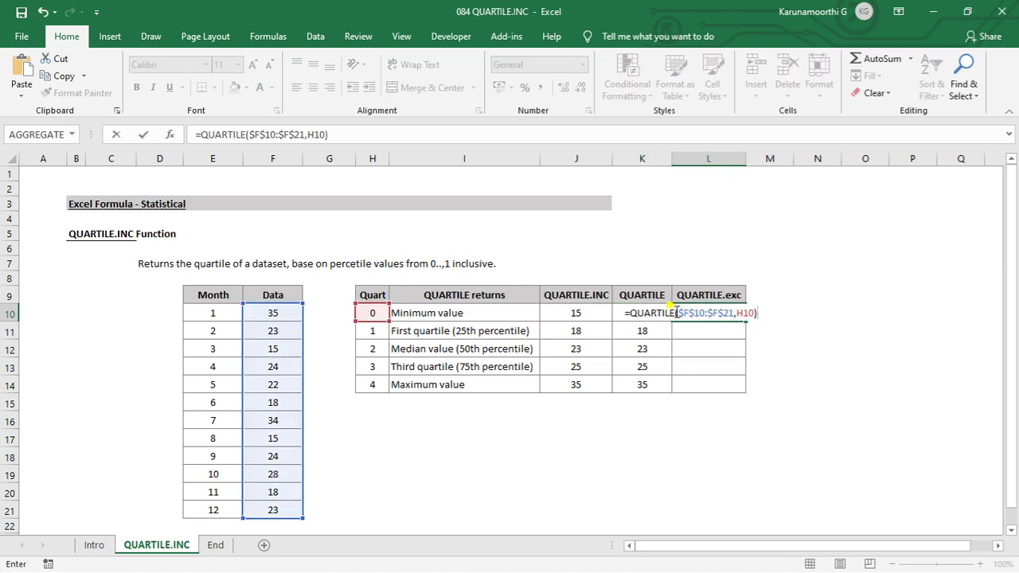
pyautogui.click(676, 312)
pyautogui.write('.e')
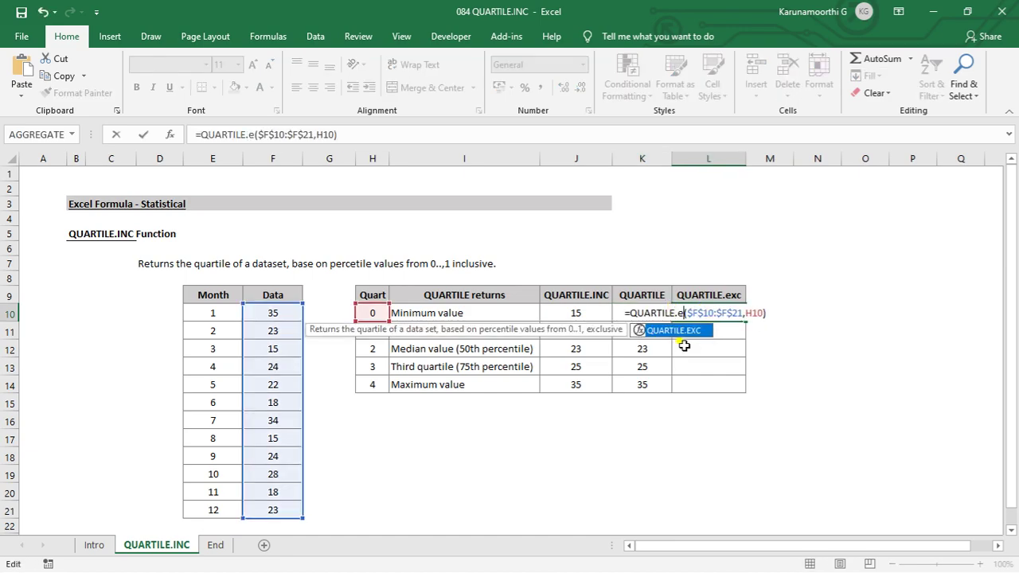
pyautogui.write('x')
pyautogui.doubleClick(693, 333)
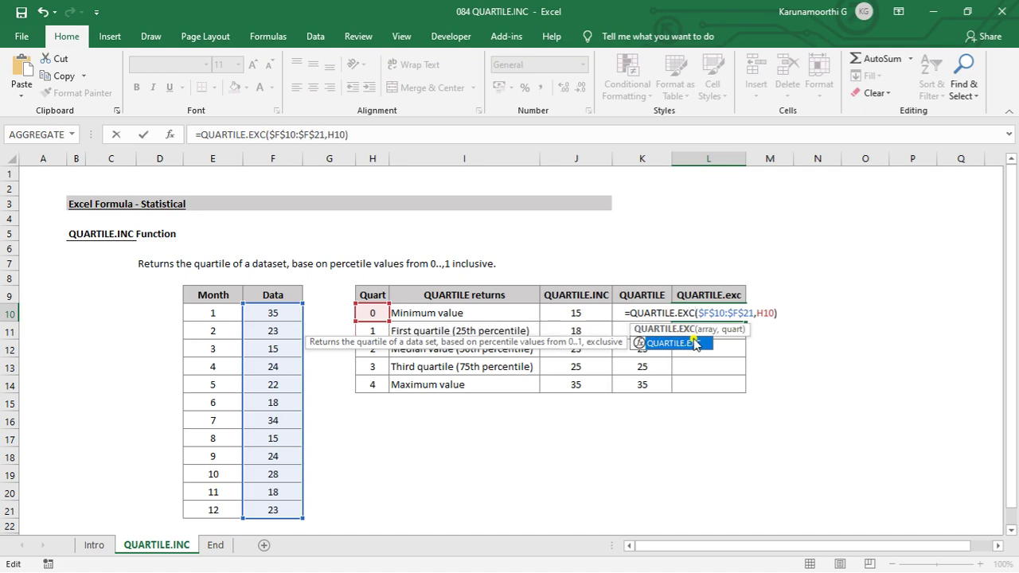
pyautogui.press('Return')
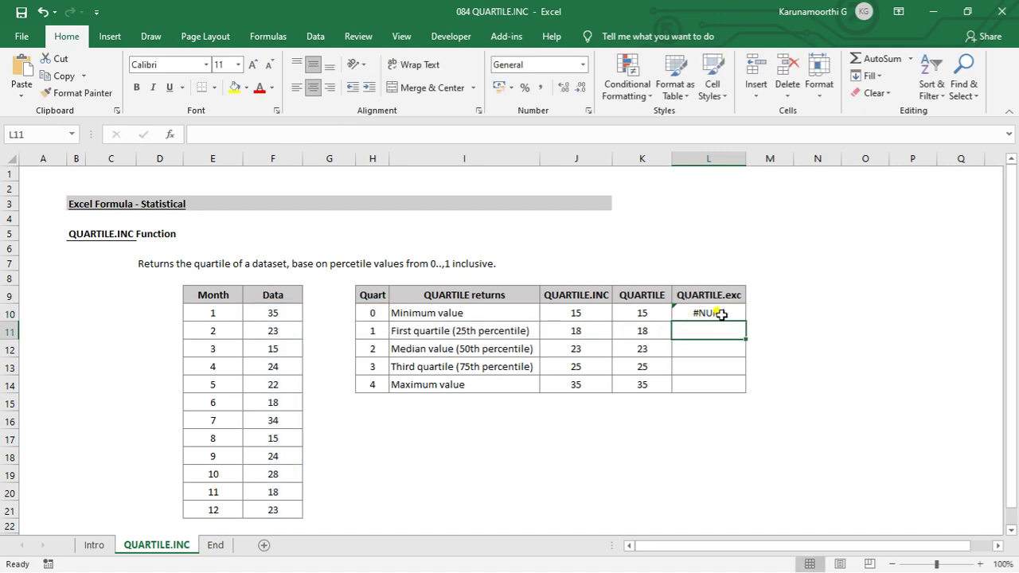
pyautogui.click(720, 314)
# Fill L10 down to L14 (#NUM!, 18, 23, 27, #NUM!) and check L13's formula.
pyautogui.moveTo(749, 323); pyautogui.dragTo(735, 388)
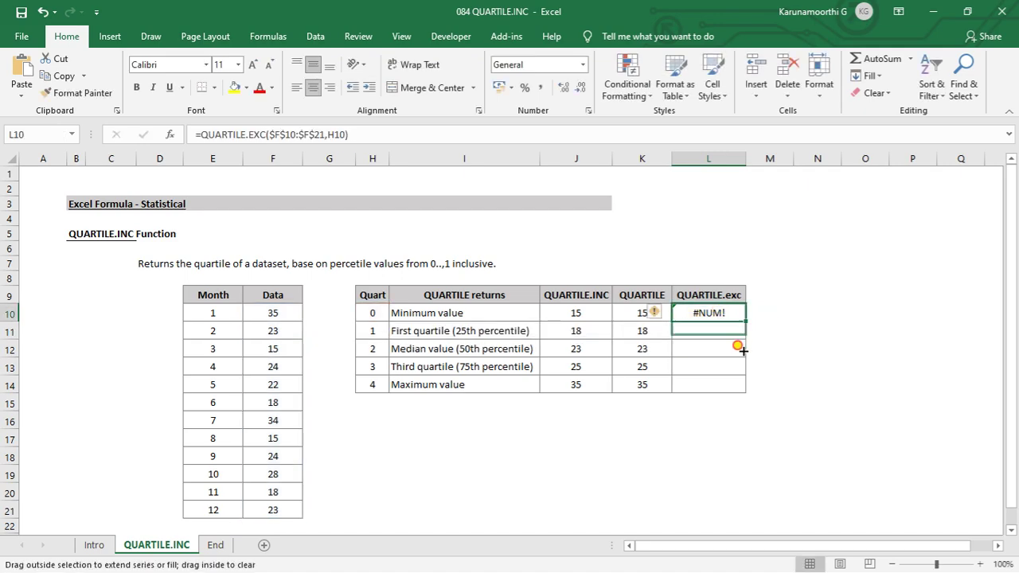
pyautogui.click(844, 348)
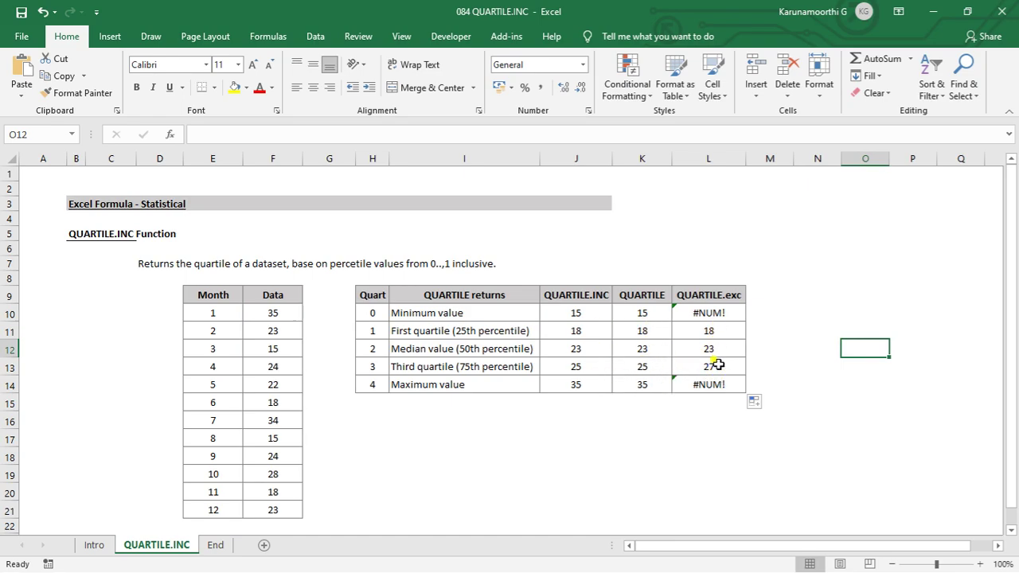
pyautogui.click(690, 368)
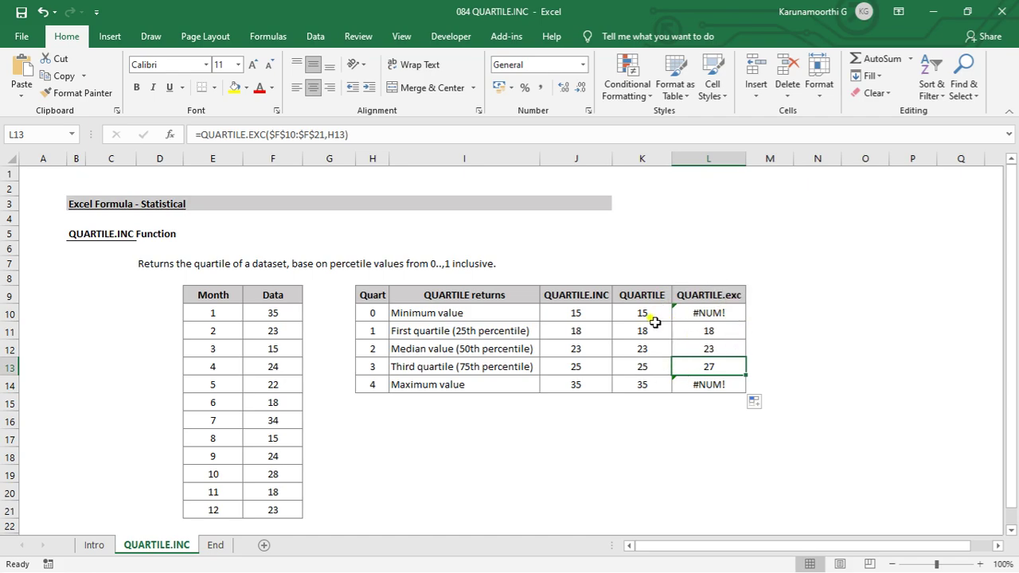
# Delete columns K and L, then switch to the End sheet.
pyautogui.moveTo(647, 158); pyautogui.dragTo(713, 157)
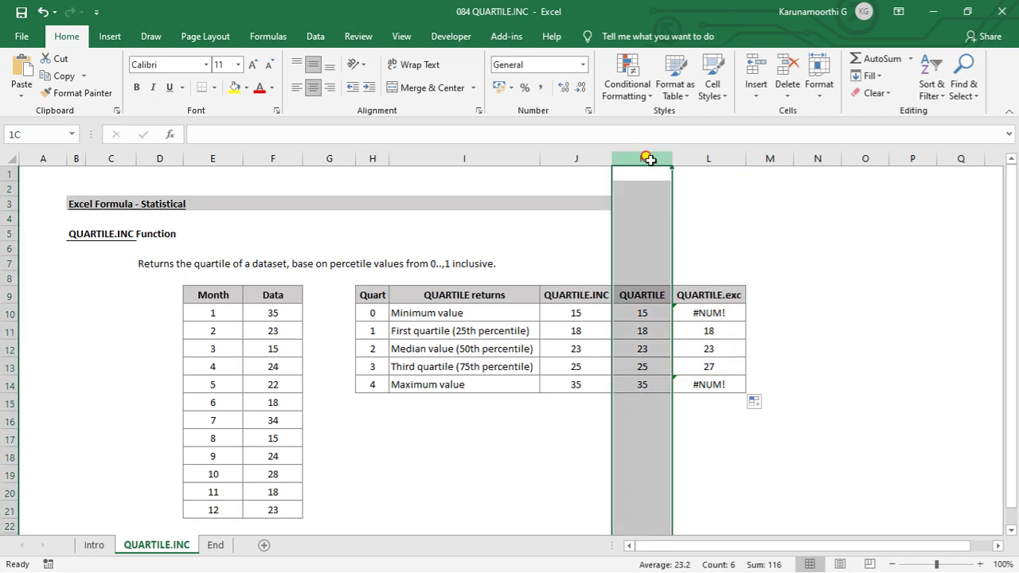
pyautogui.rightClick(713, 157)
pyautogui.click(776, 282)
pyautogui.click(764, 312)
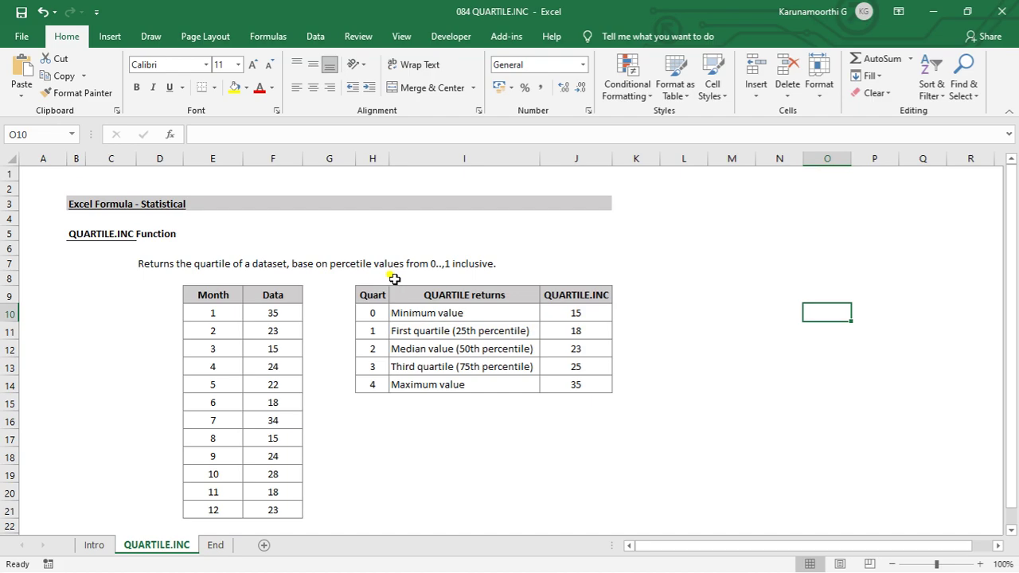
pyautogui.click(215, 544)
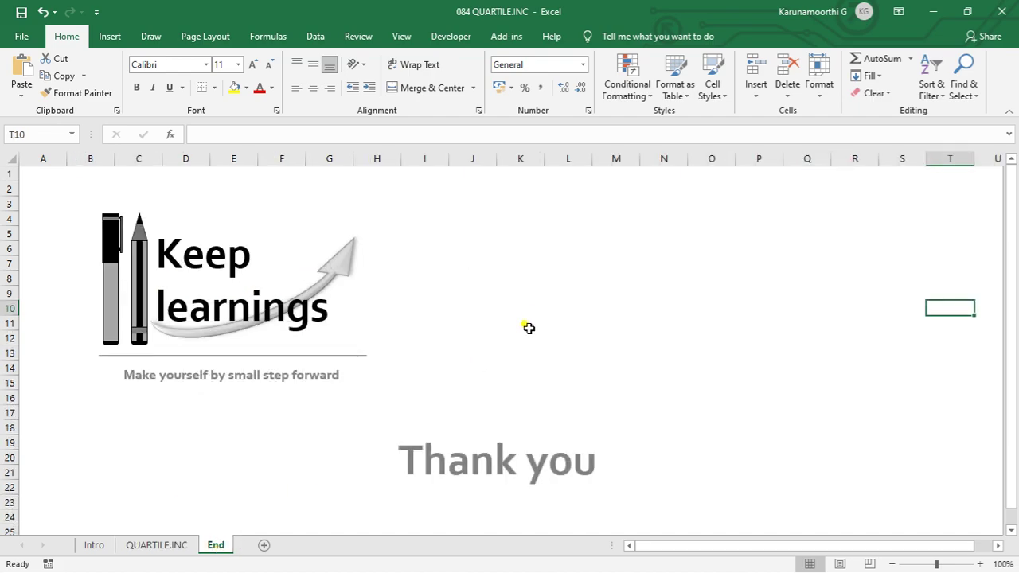